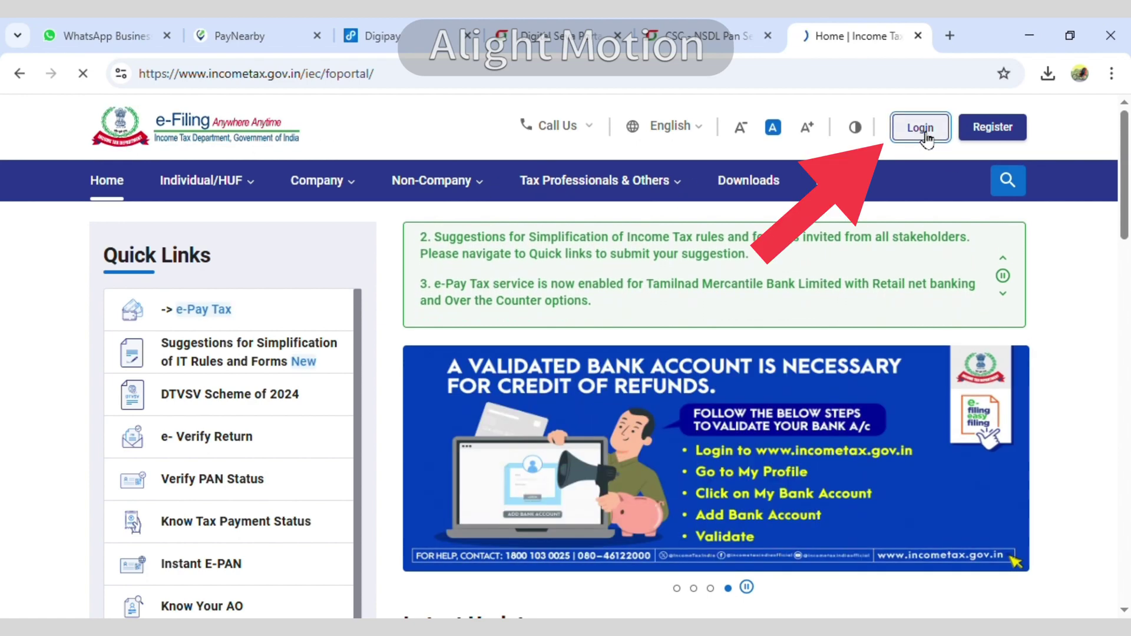
Open the e-Filing login page and submit the taxpayer's user ID.
click(924, 134)
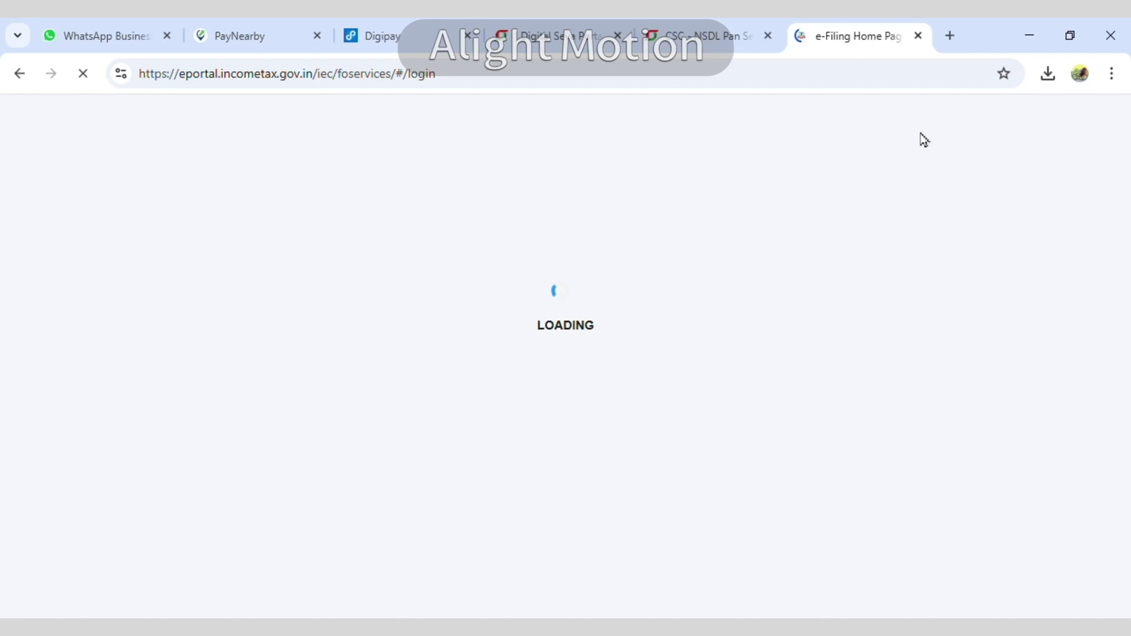
scroll(458, 371, down, 4)
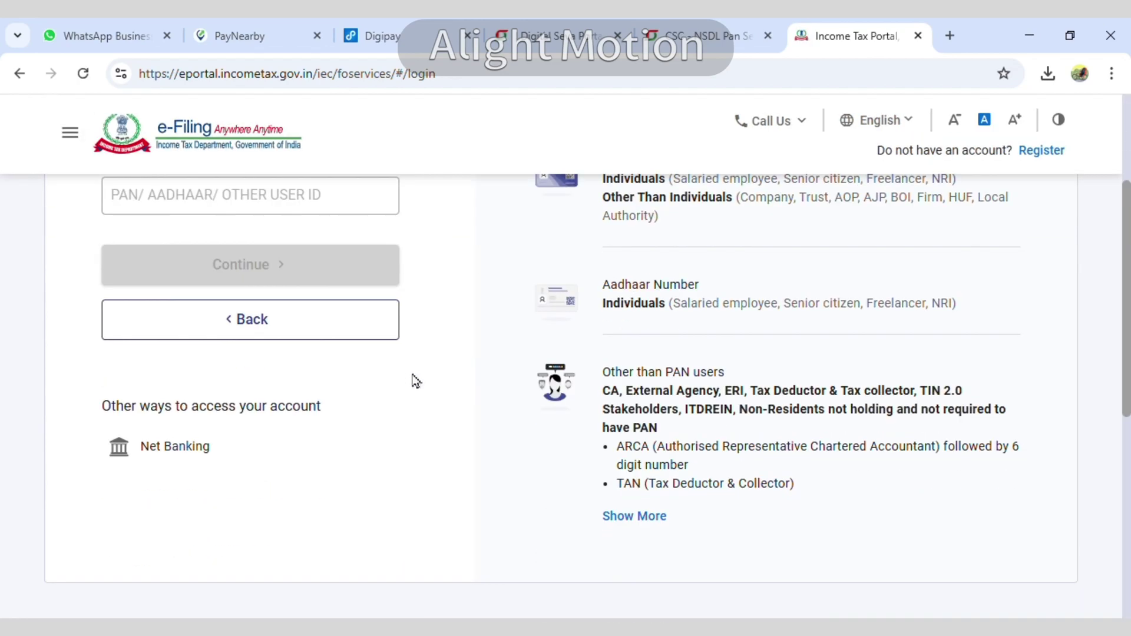
scroll(414, 379, up, 4)
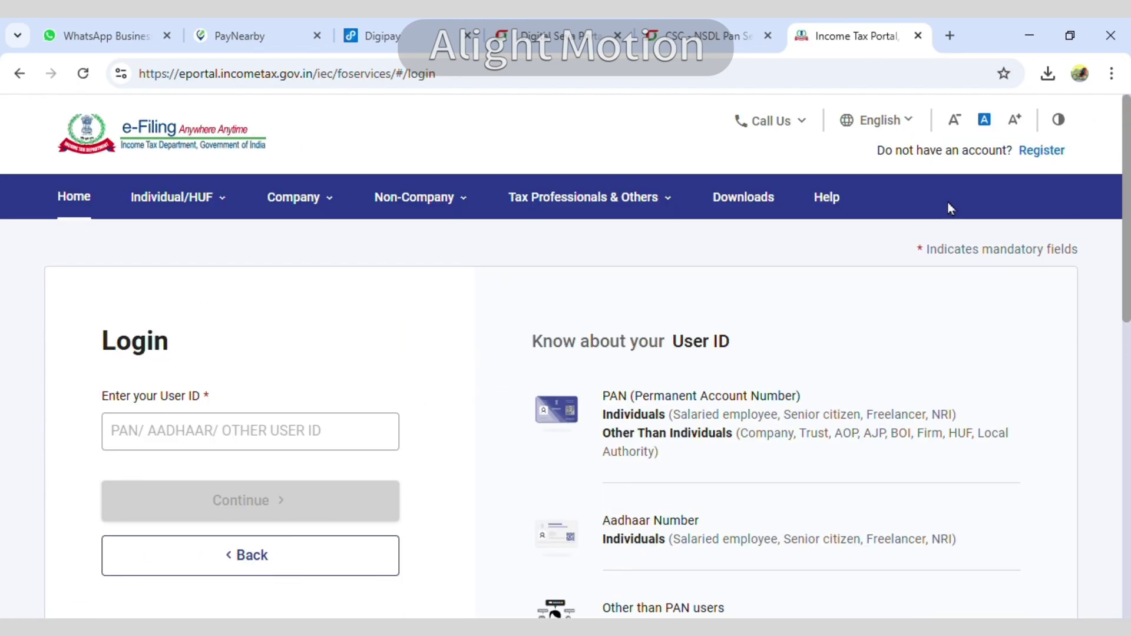
click(356, 443)
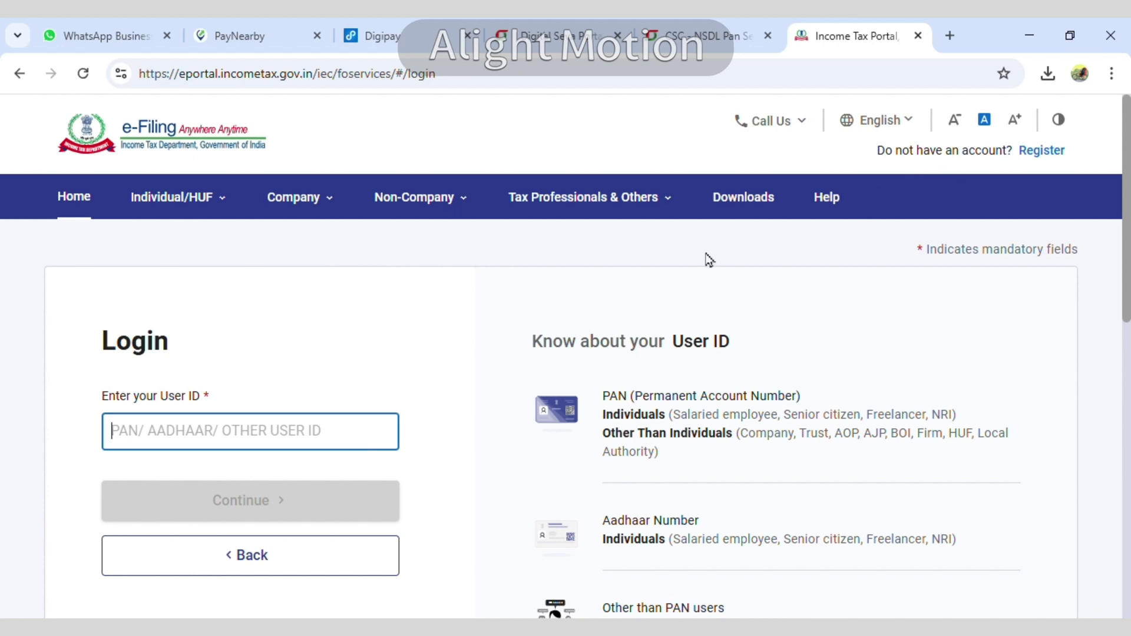
key(ctrl+v)
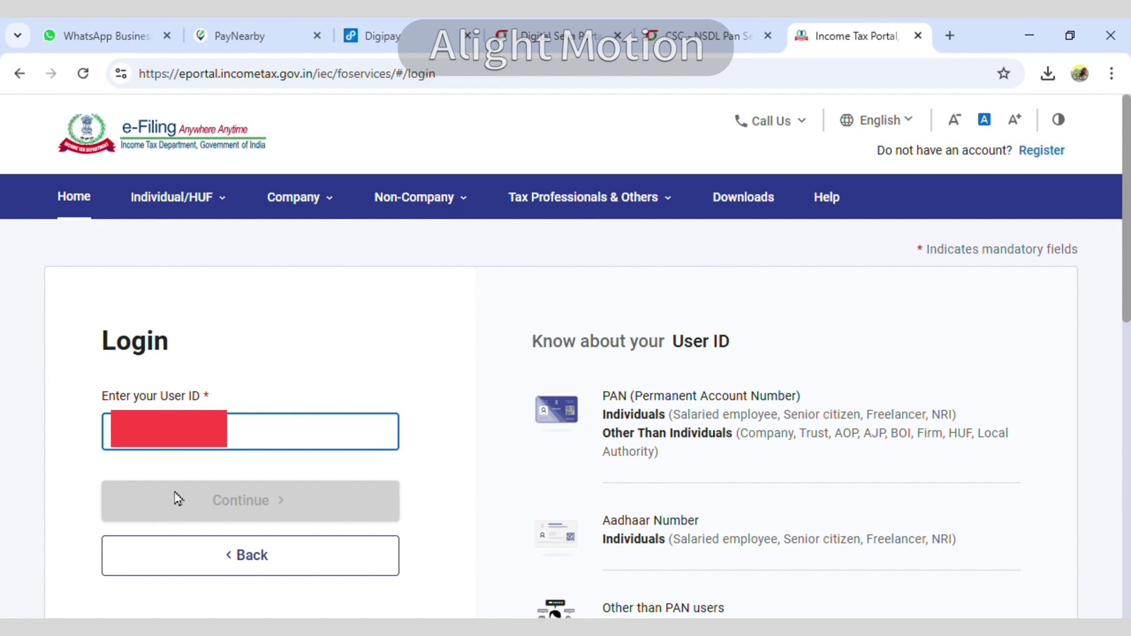
click(195, 489)
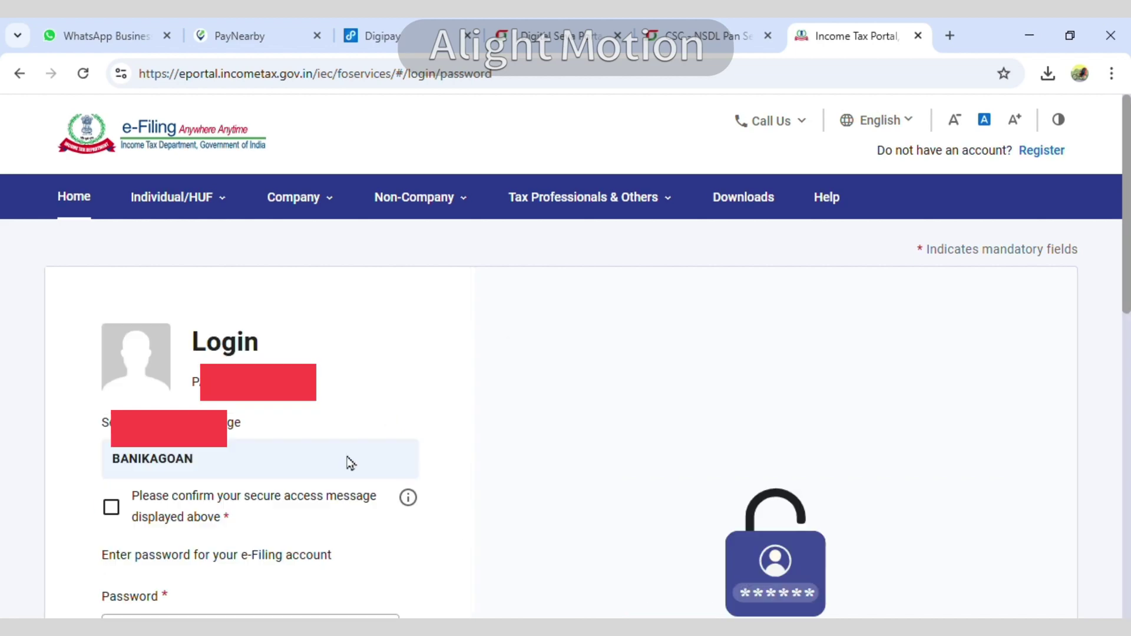
Confirm the secure access message, sign in with the e-Filing account password, and go to the dashboard.
click(110, 507)
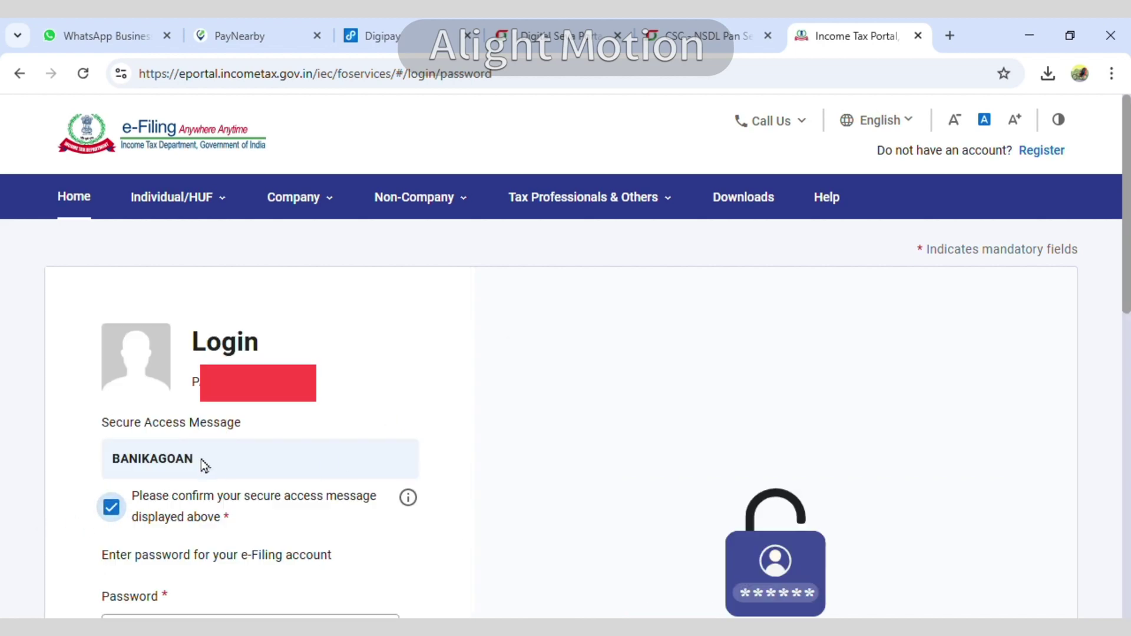
scroll(203, 466, down, 4)
click(222, 406)
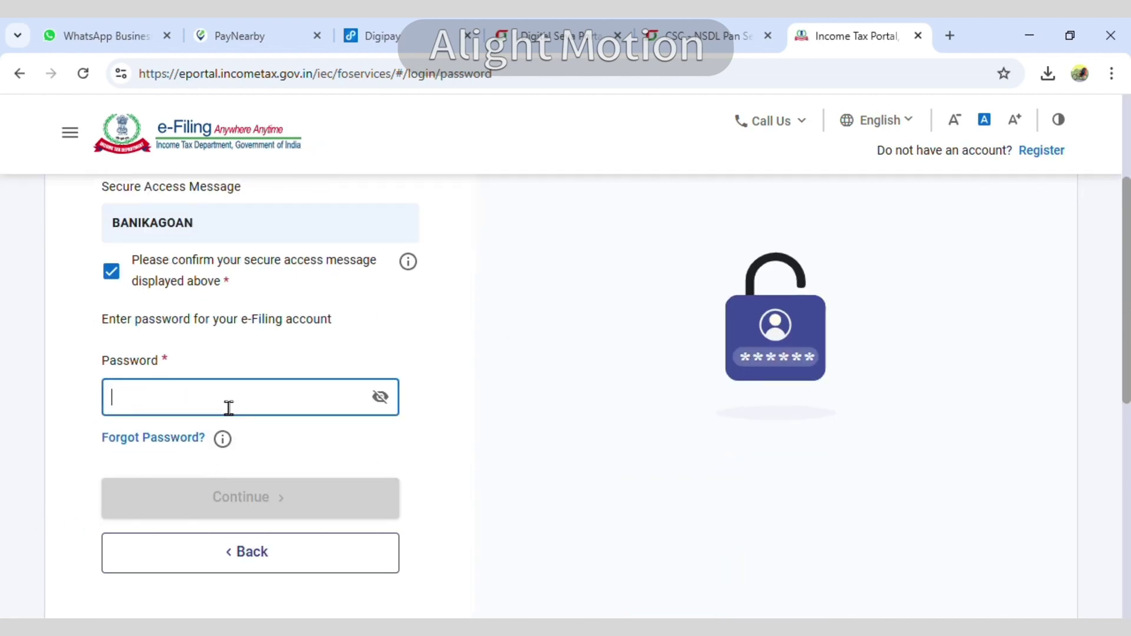
text(•)
key(BackSpace)
text(••)
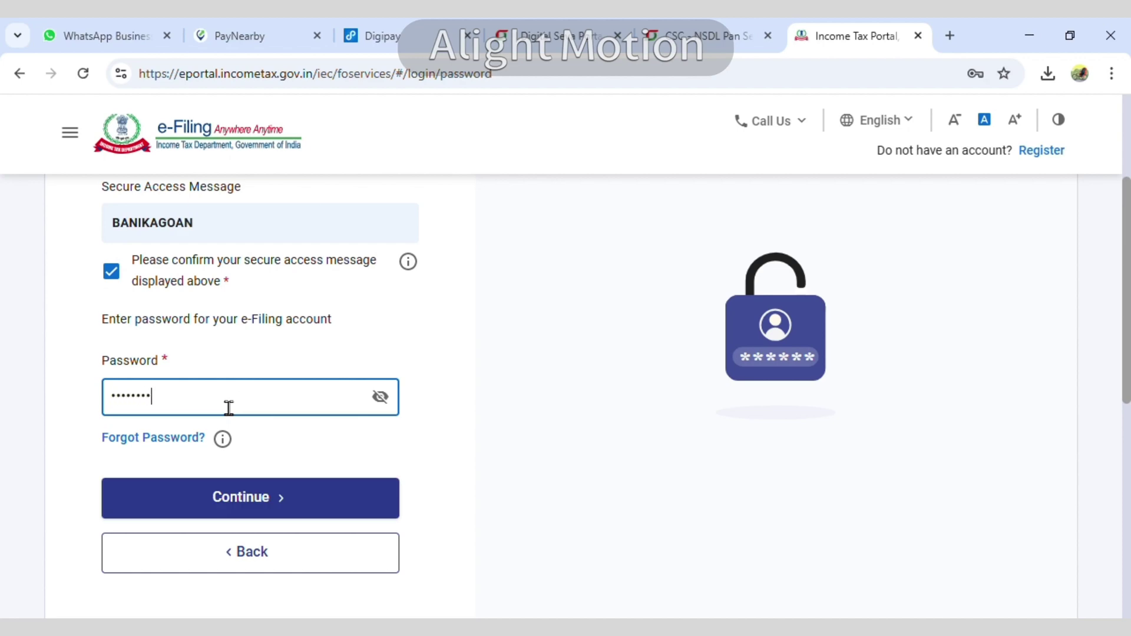
key(Return)
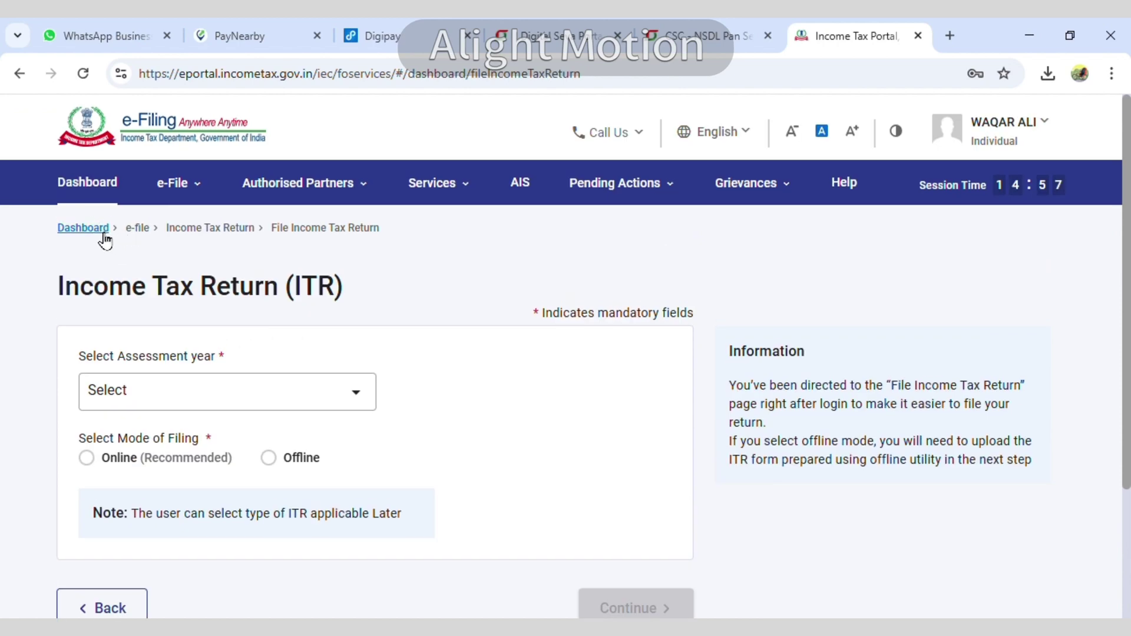
click(104, 235)
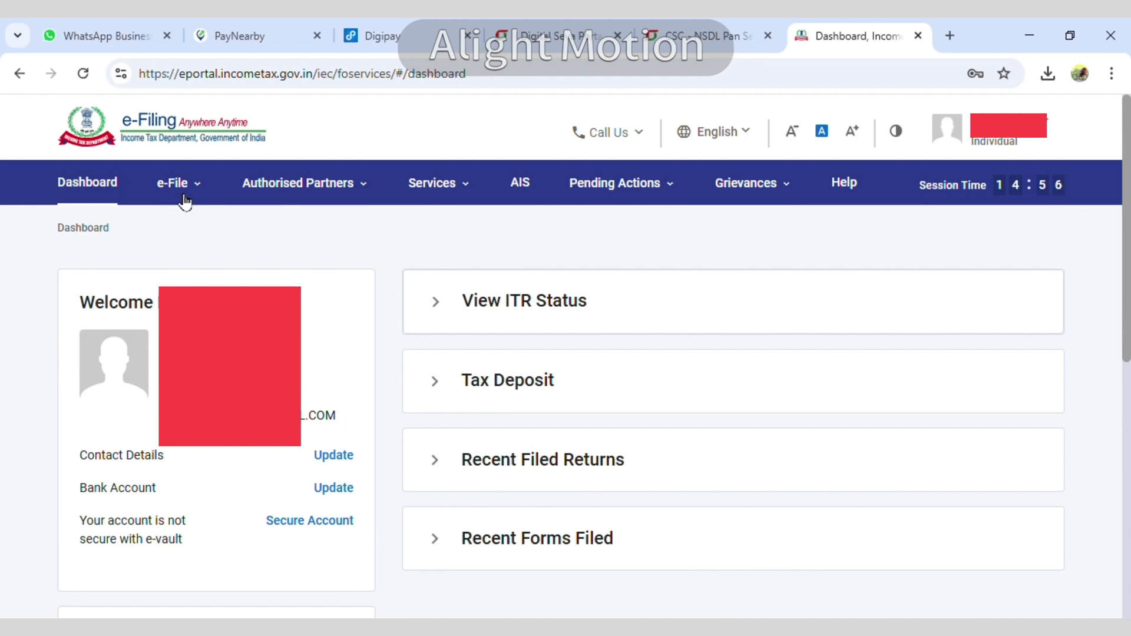
click(318, 184)
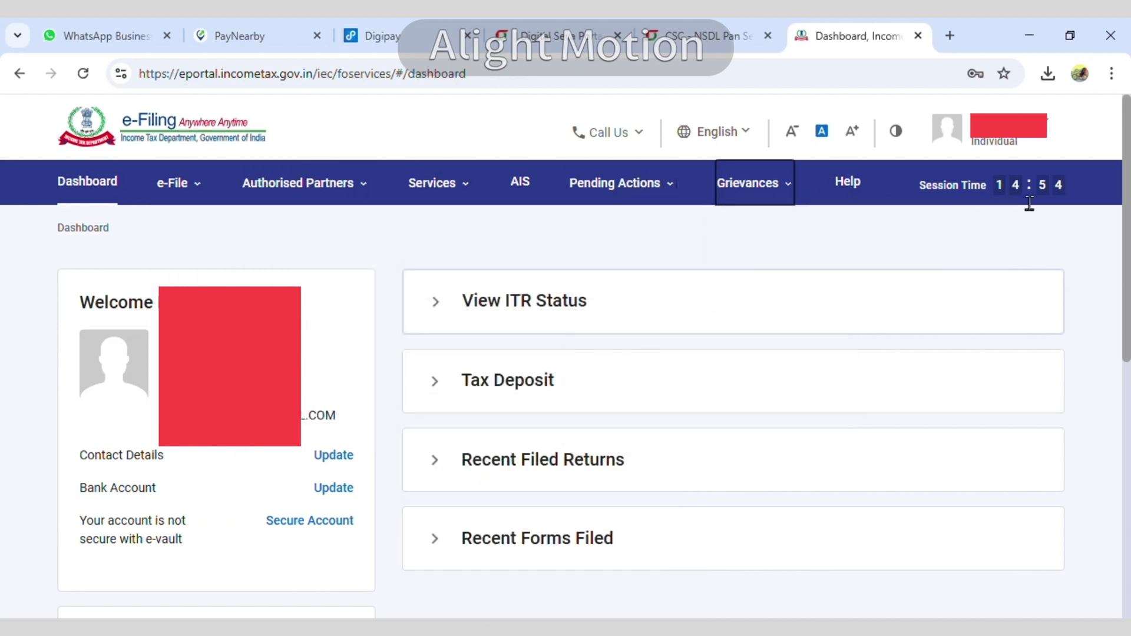
click(746, 183)
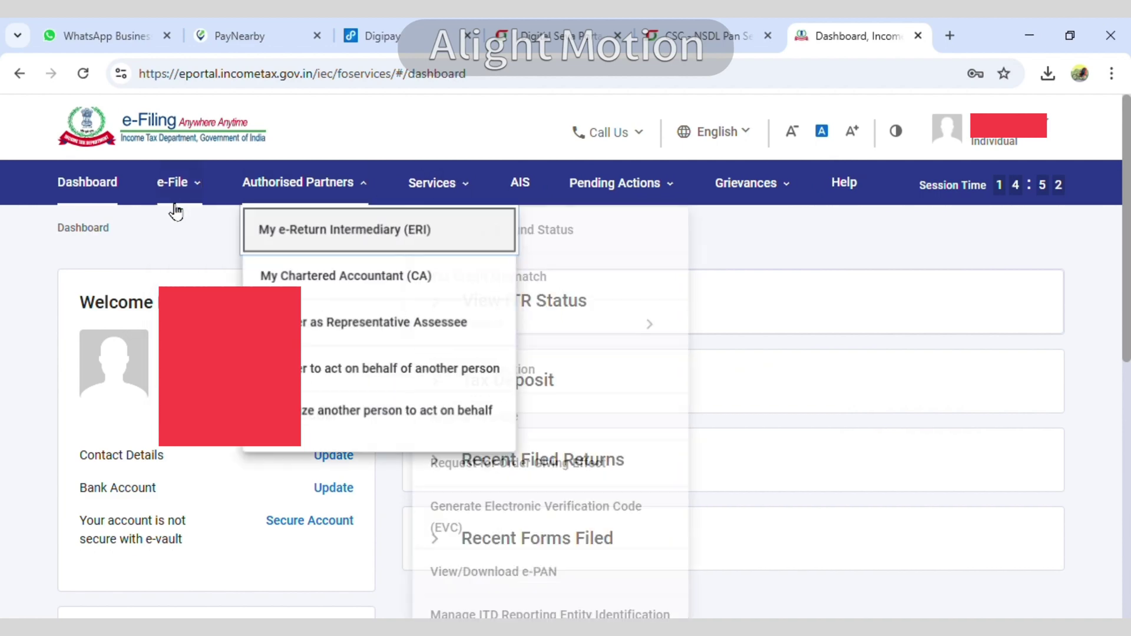
mouse_move(176, 188)
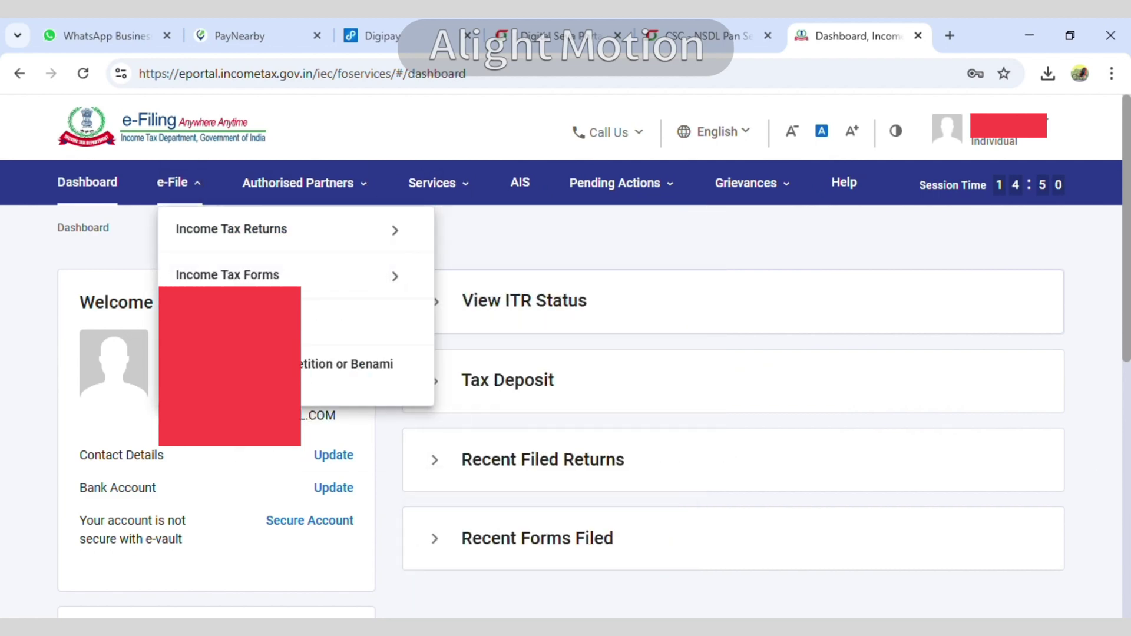
key(Escape)
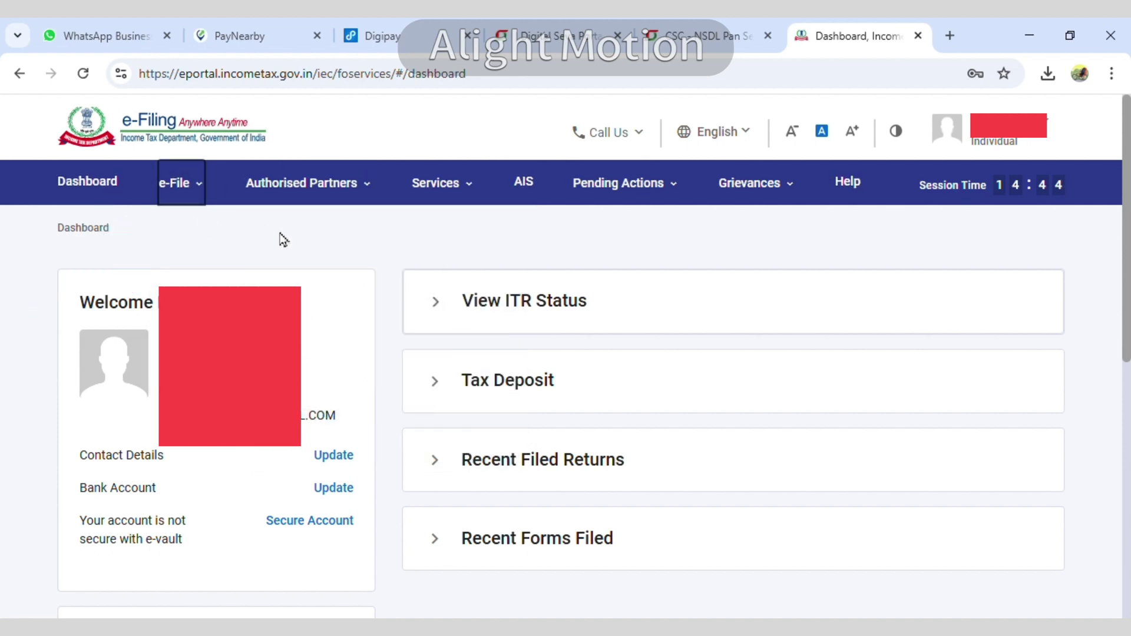
Choose to view Form 26AS under Income Tax Returns and accept the disclaimer to be redirected to the TDS-CPC website.
mouse_move(224, 222)
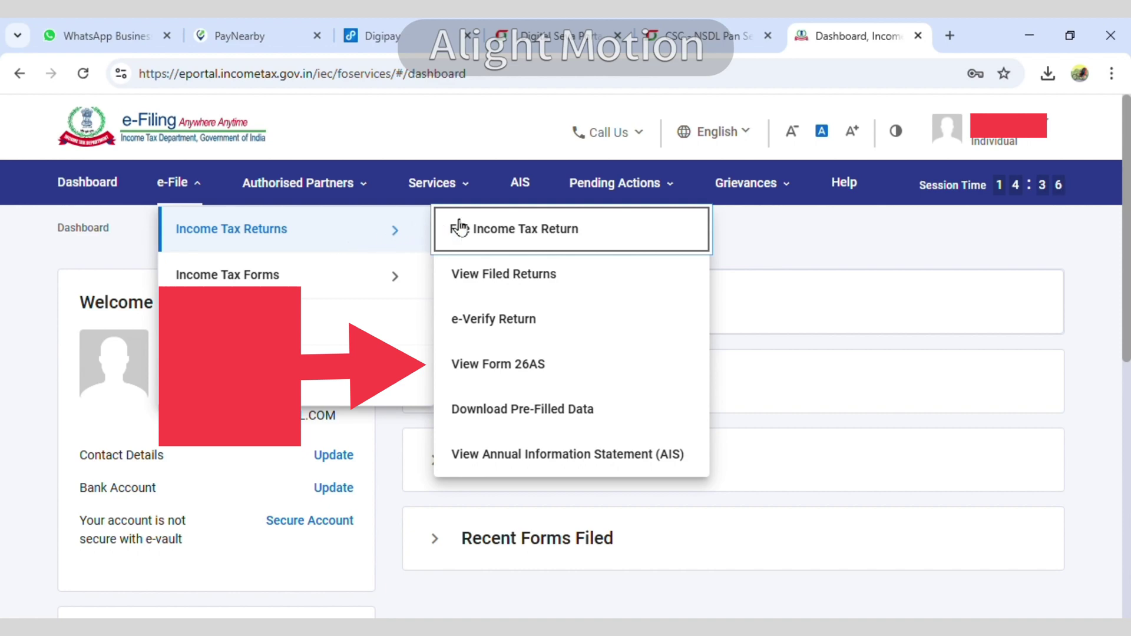
click(526, 382)
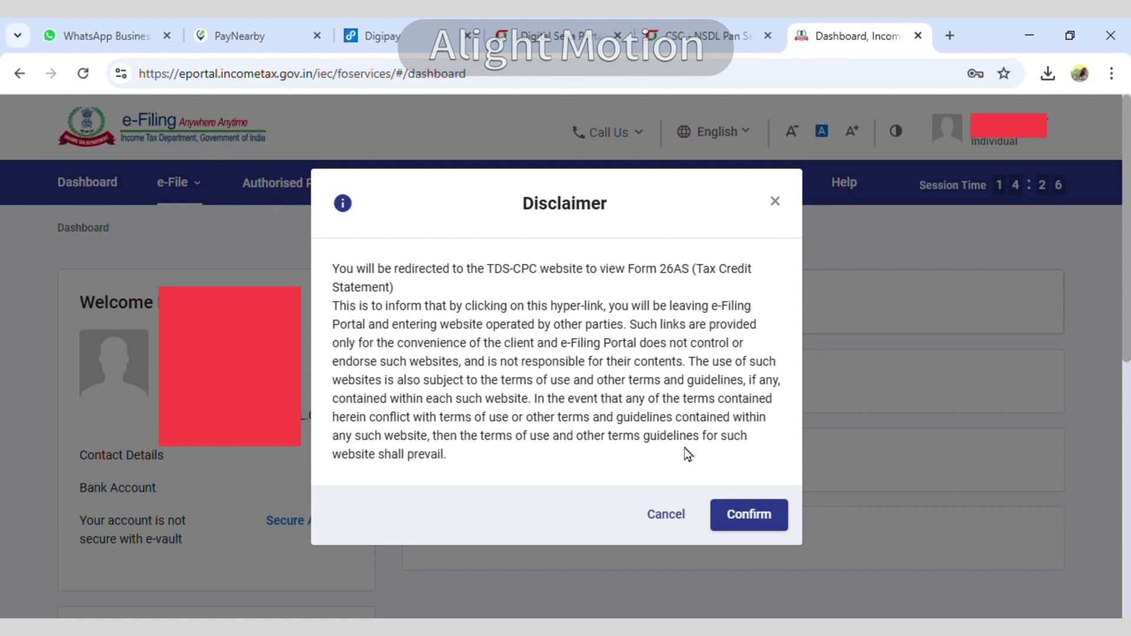
click(764, 519)
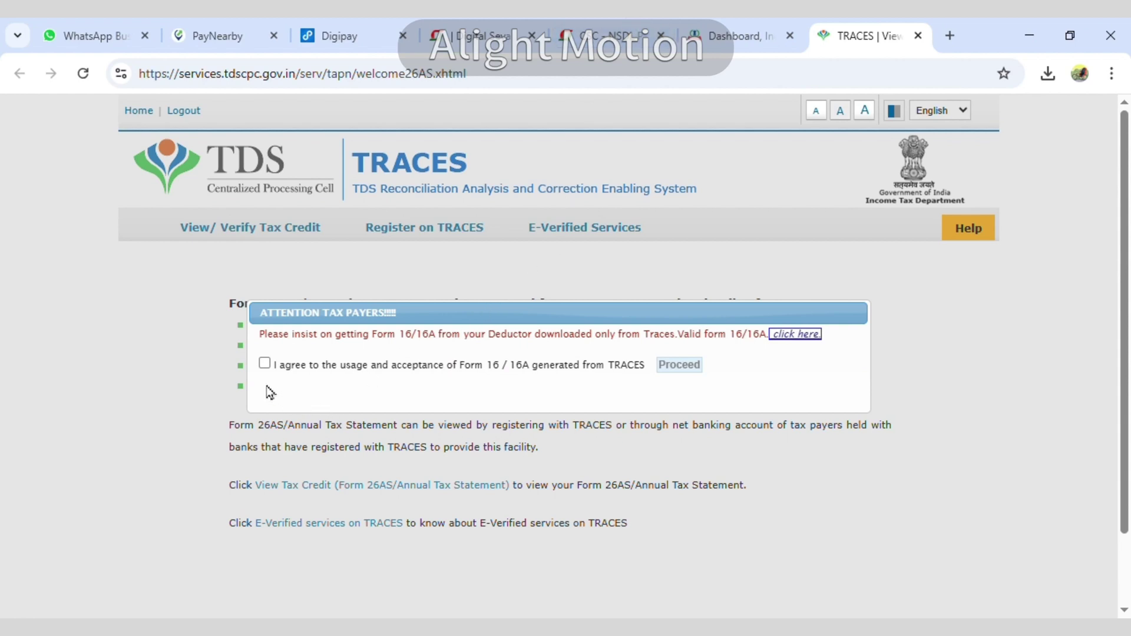
Agree to the usage of Form 16/16A generated from TRACES, proceed, and open the Form 26AS/Annual Tax Statement page.
click(265, 364)
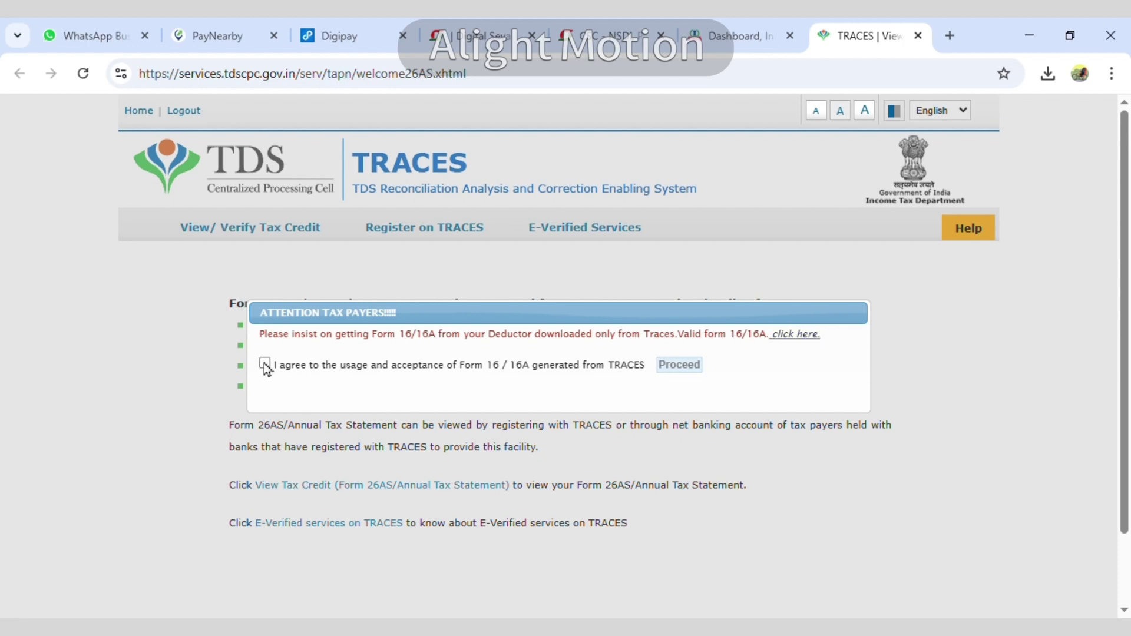
click(685, 375)
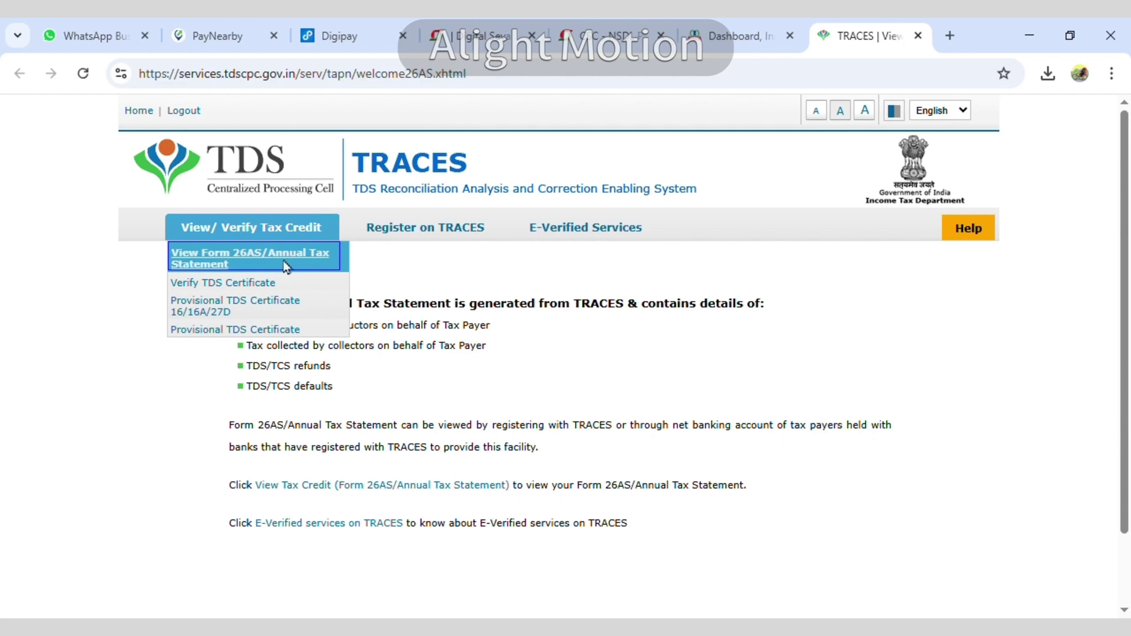
click(285, 265)
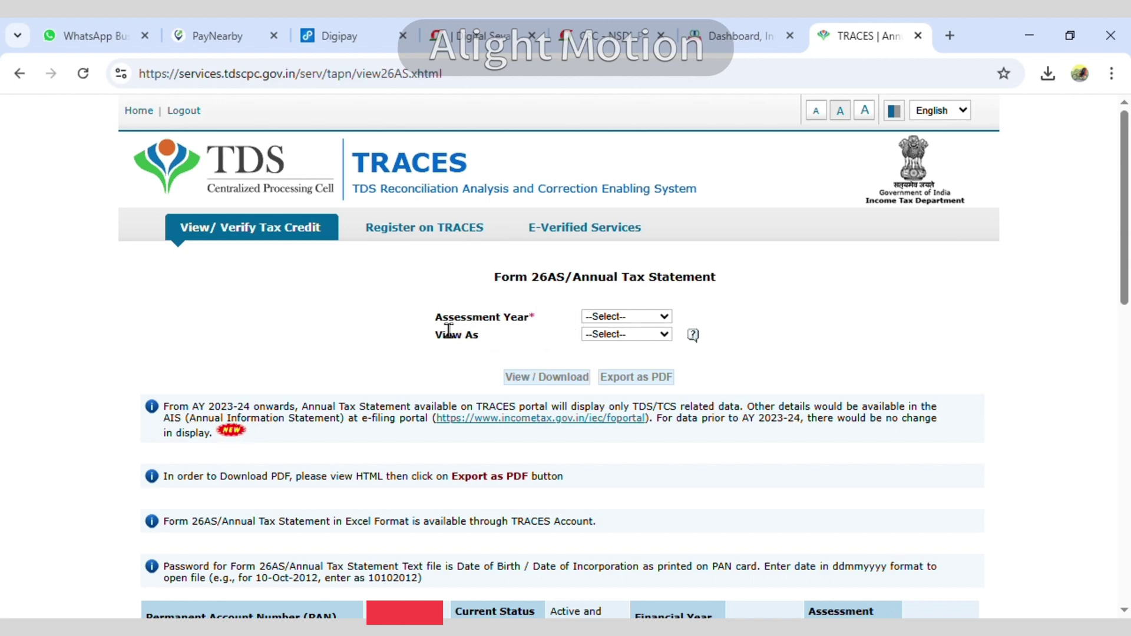
Display the annual tax statement for assessment year 2025-26 in HTML format.
drag(435, 319, 610, 325)
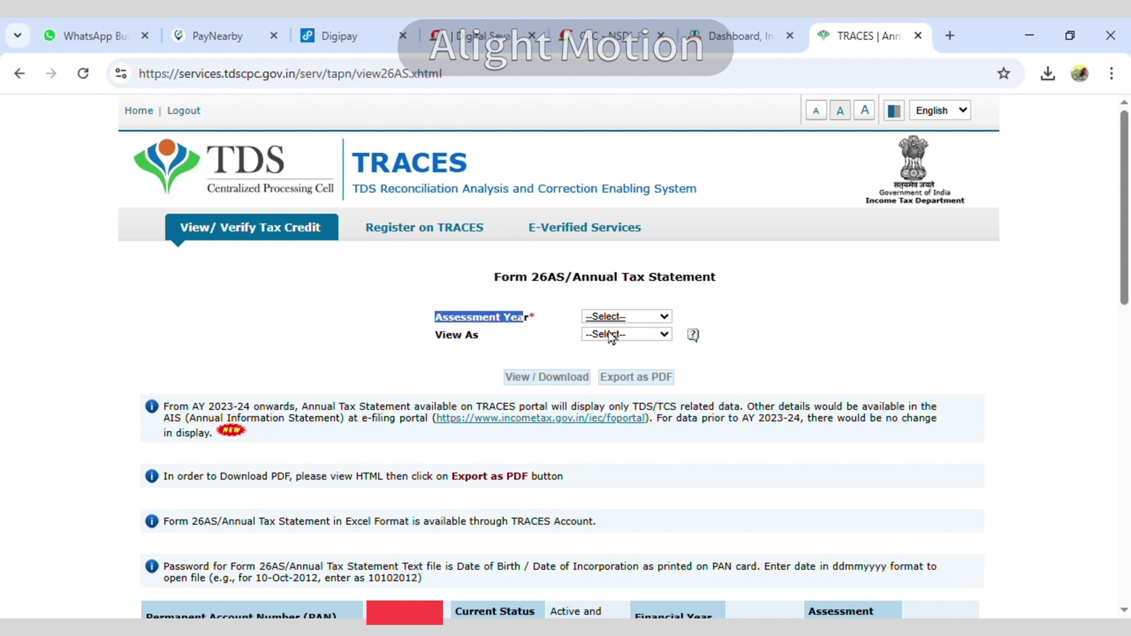
click(616, 365)
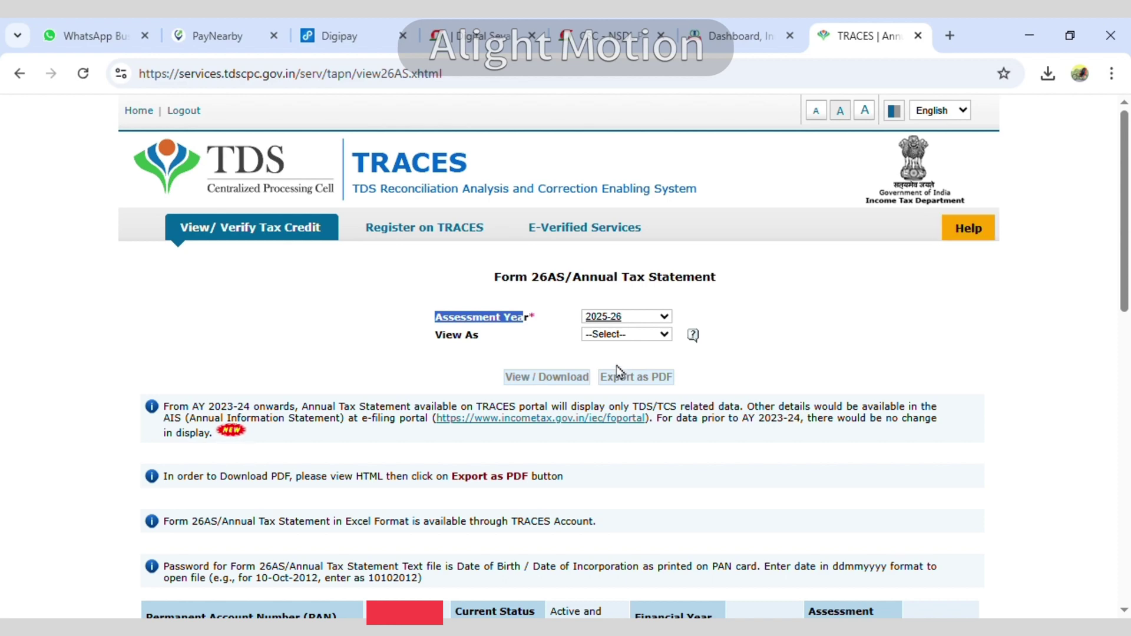
triple_click(473, 351)
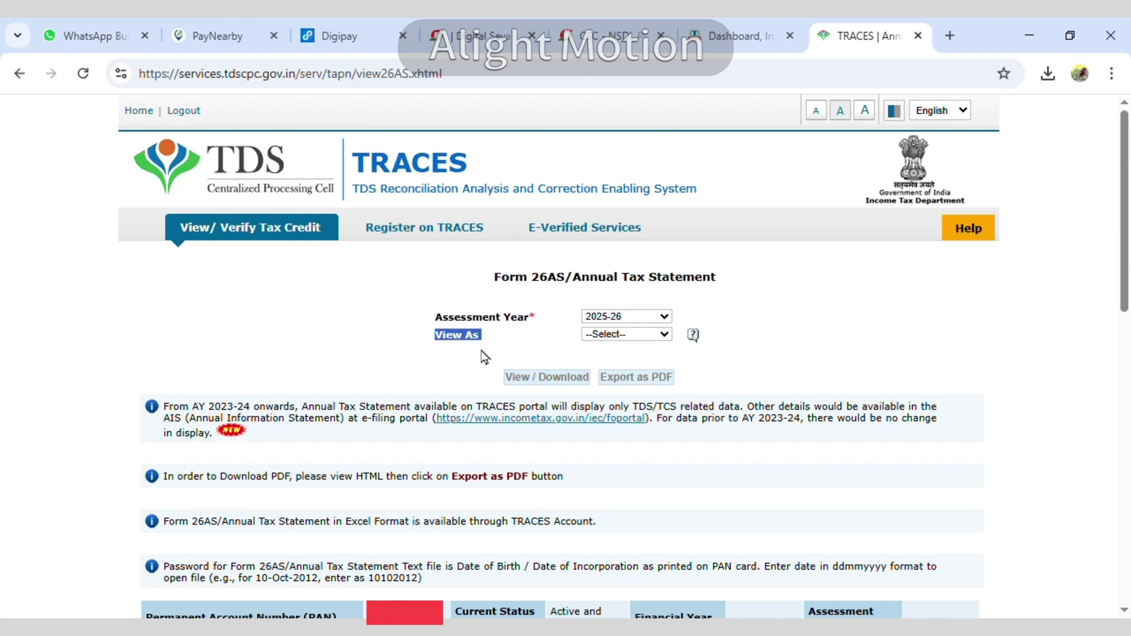
click(626, 372)
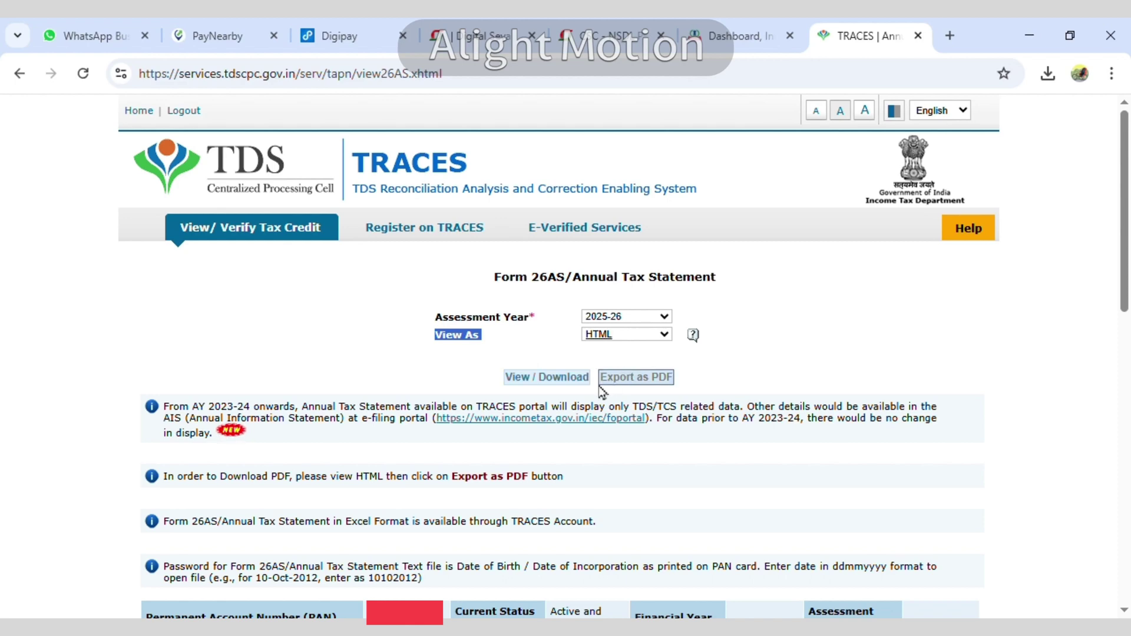
click(534, 380)
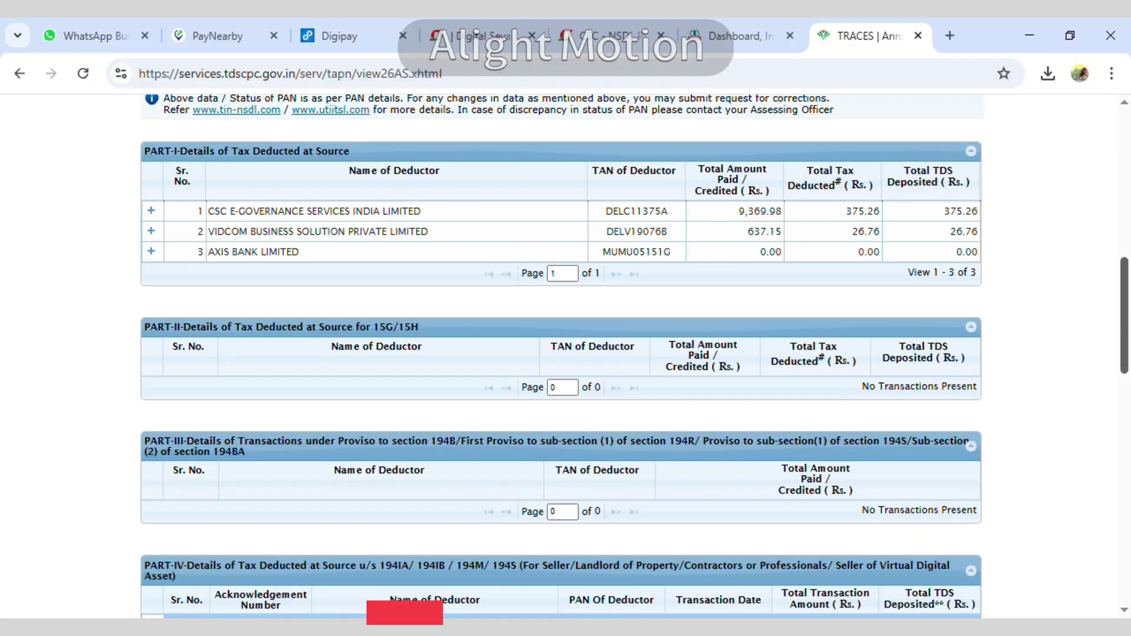
Examine the Part-I tax deducted at source entry for CSC E-Governance Services: TAN, amount credited, tax deducted and TDS deposited.
scroll(634, 355, down, 1)
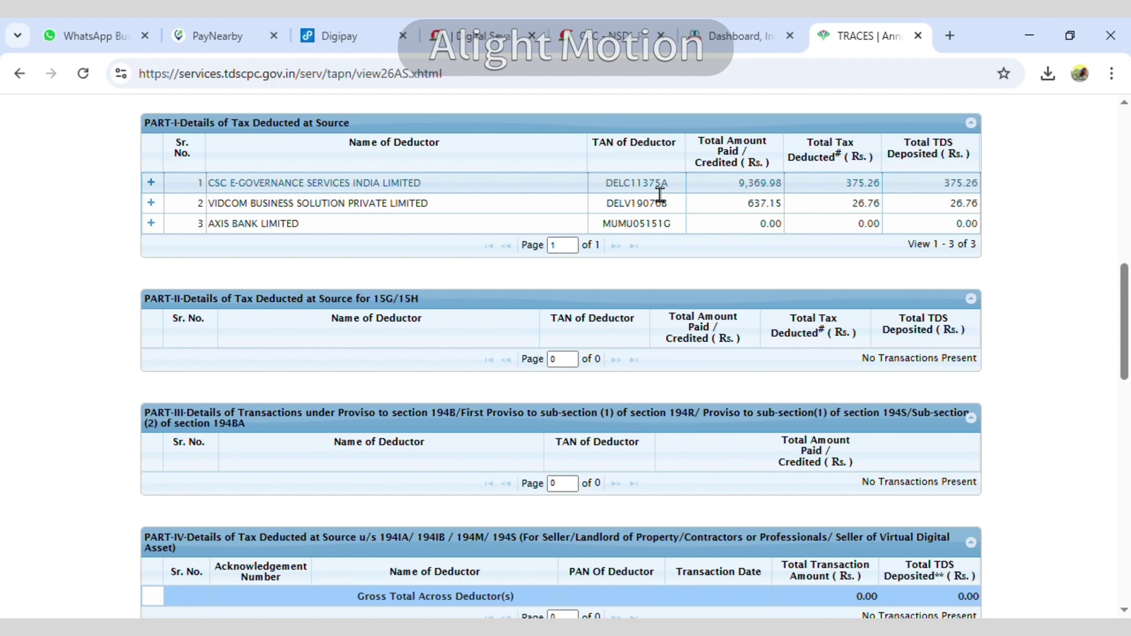
drag(650, 184, 668, 183)
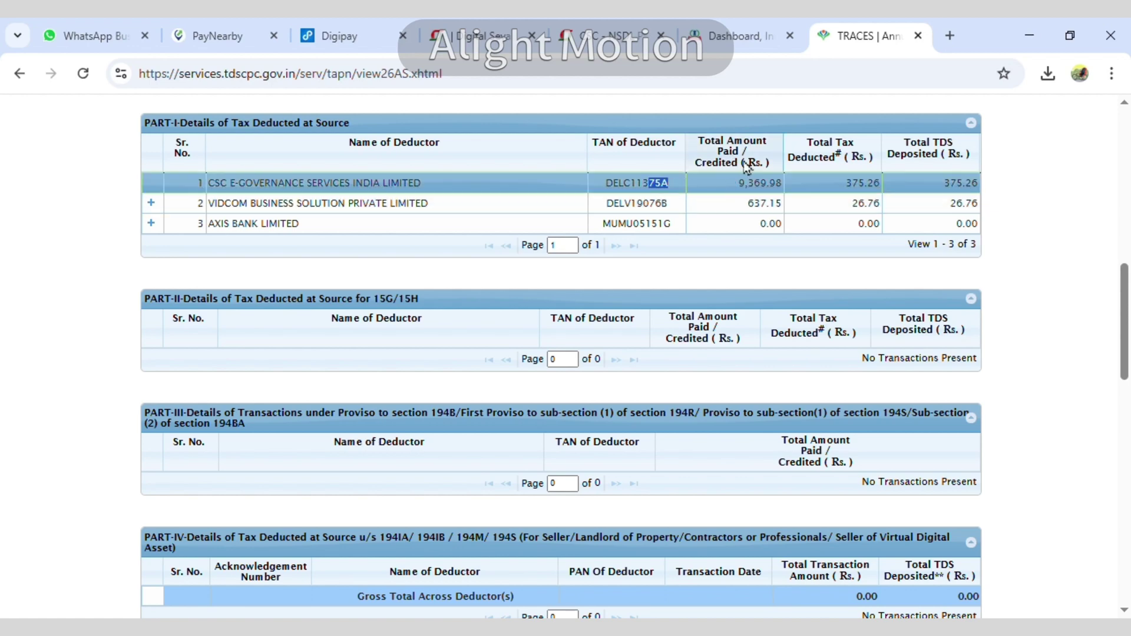
drag(746, 183, 769, 183)
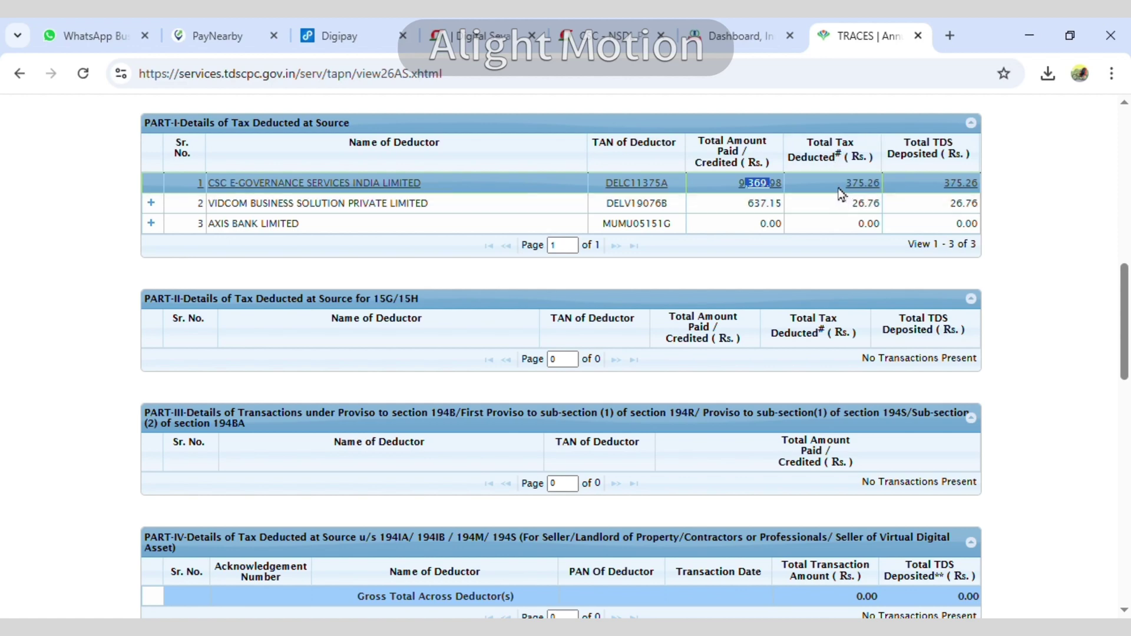
drag(844, 188, 892, 202)
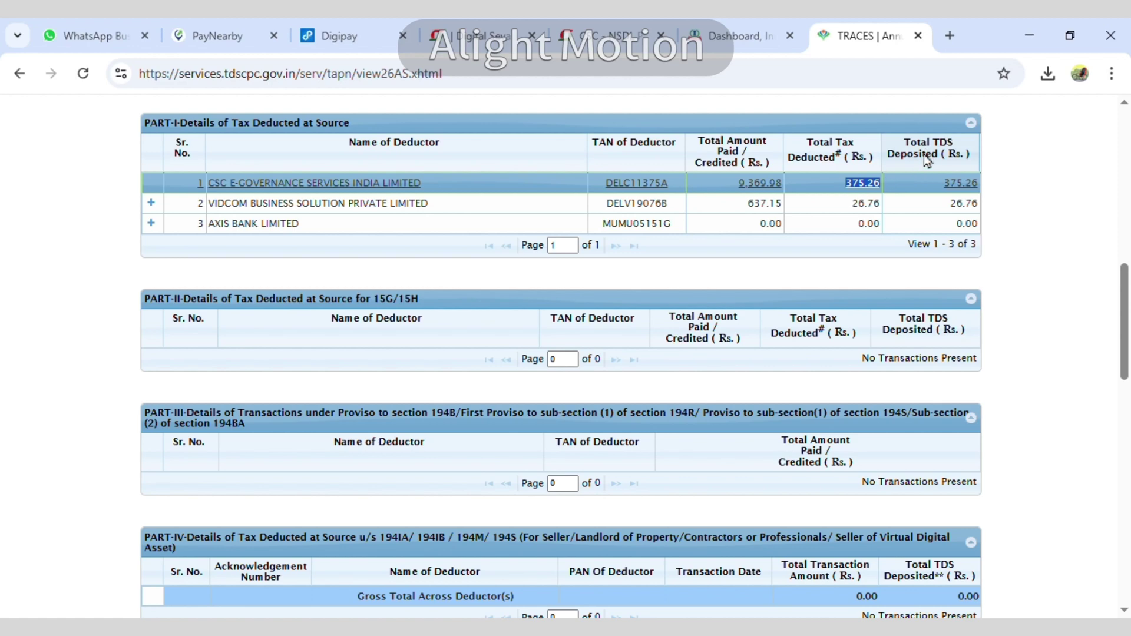
double_click(961, 183)
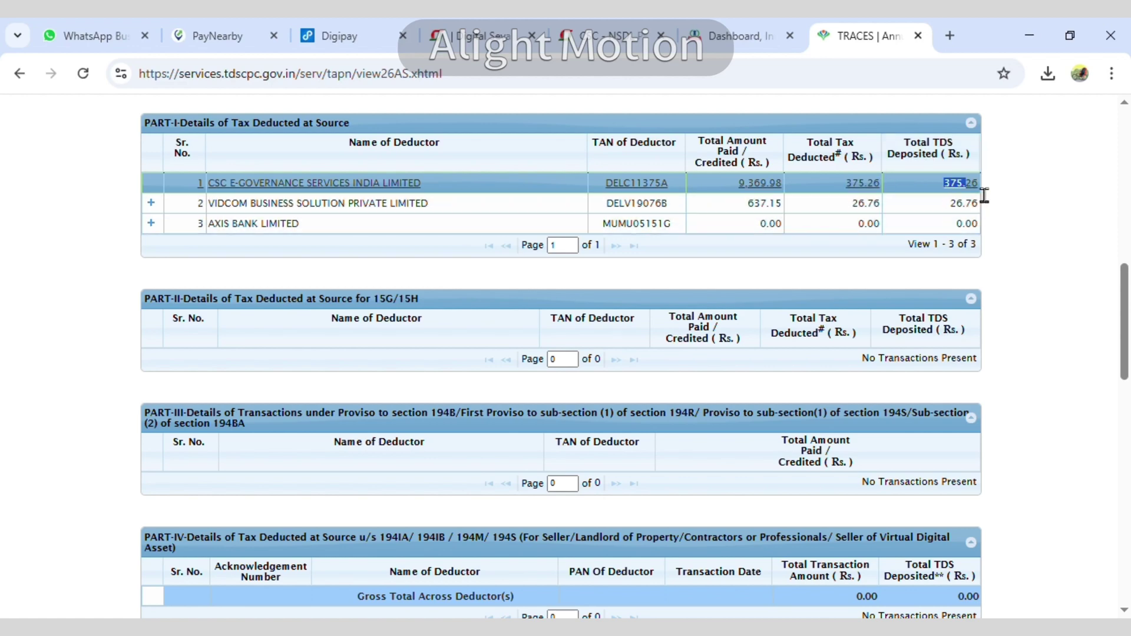
click(1005, 186)
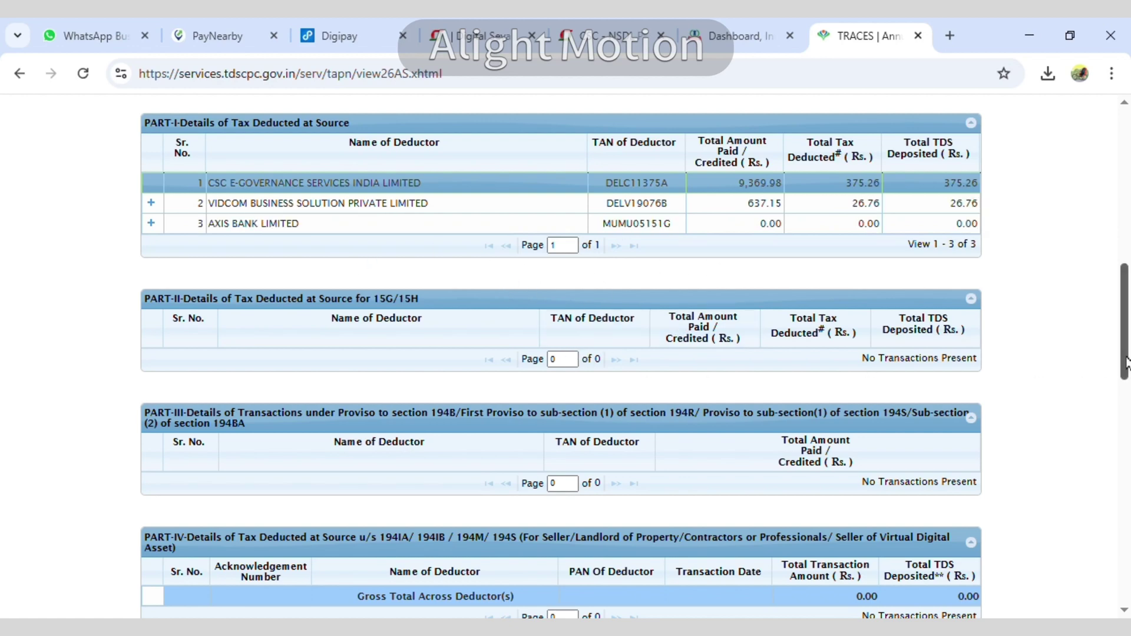
mouse_move(1128, 349)
mouse_down()
mouse_move(1127, 395)
mouse_move(1127, 356)
mouse_up()
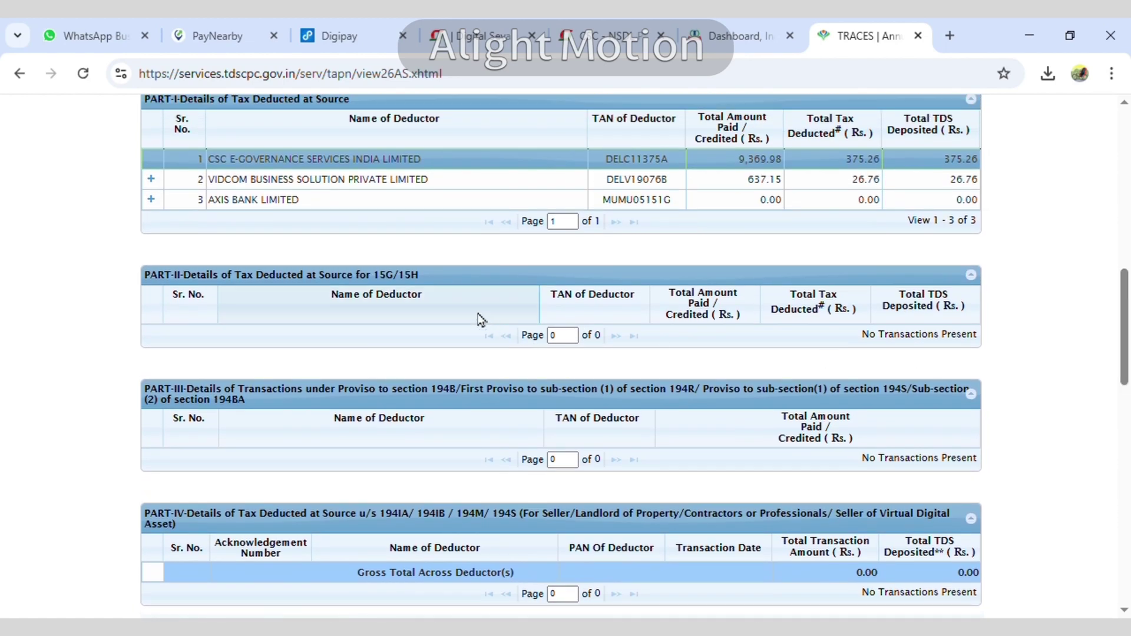